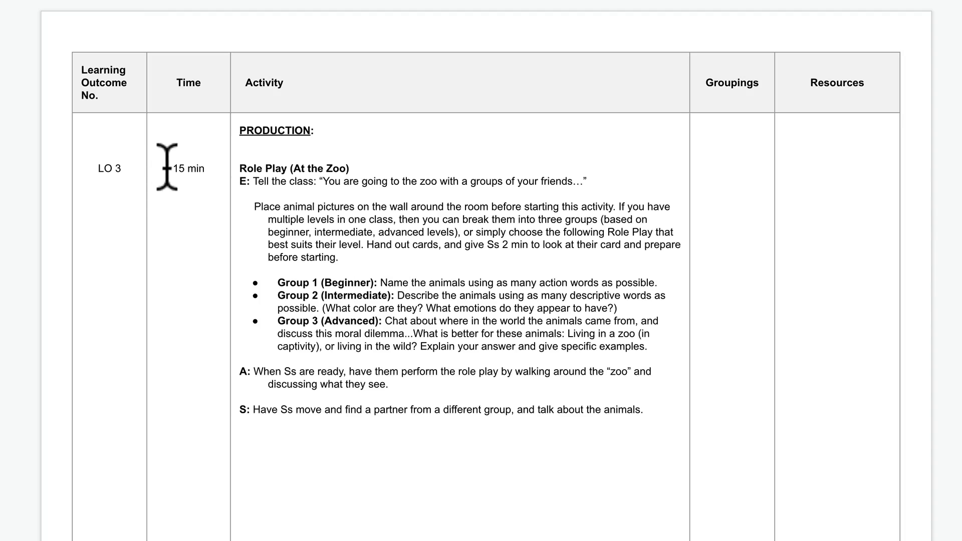
- Replace the total time of the Role Play activity with 2 min, aligned with its E stage
{"action": "left_click_drag", "start_coordinate": [156, 169], "coordinate": [206, 173]}
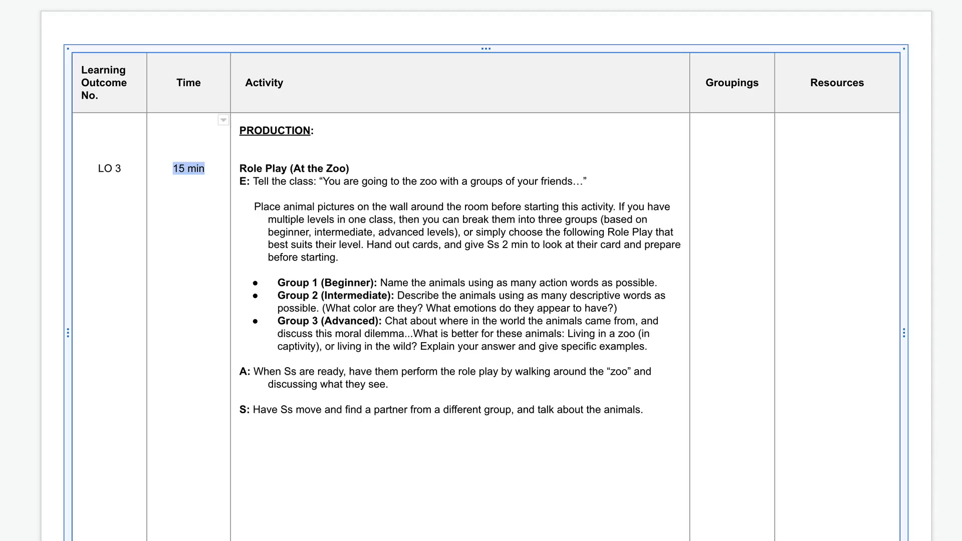
{"action": "key", "text": "Return"}
{"action": "type", "text": "2 min"}
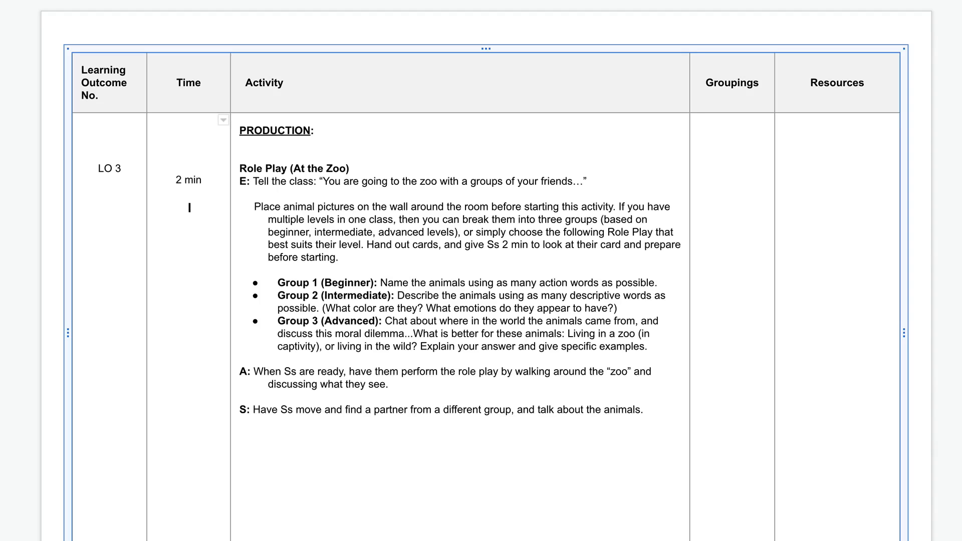
- Add 10 min beside the A stage and 3 min beside the S stage of the Role Play activity
{"action": "left_click", "coordinate": [190, 371]}
{"action": "type", "text": "10 min"}
{"action": "key", "text": "Return"}
{"action": "key", "text": "Return"}
{"action": "key", "text": "Return"}
{"action": "type", "text": "3 min"}
- Replace the separate E, A and S stage times of the Role Play with a single 15 min
{"action": "left_click_drag", "start_coordinate": [175, 180], "coordinate": [202, 180]}
{"action": "left_click_drag", "start_coordinate": [174, 371], "coordinate": [209, 371]}
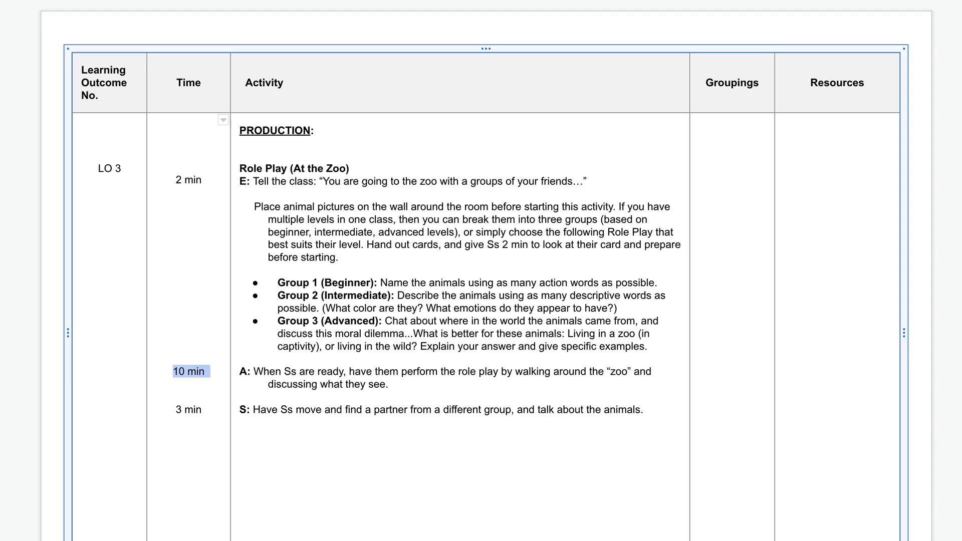
{"action": "left_click_drag", "start_coordinate": [176, 409], "coordinate": [207, 409]}
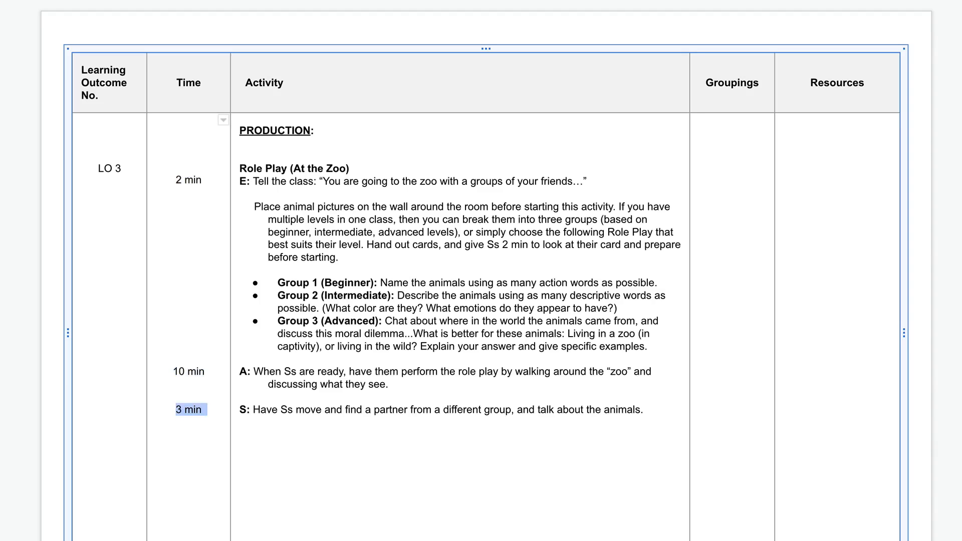
{"action": "left_click", "coordinate": [204, 410]}
{"action": "left_click_drag", "start_coordinate": [201, 414], "coordinate": [173, 181]}
{"action": "type", "text": "15 m"}
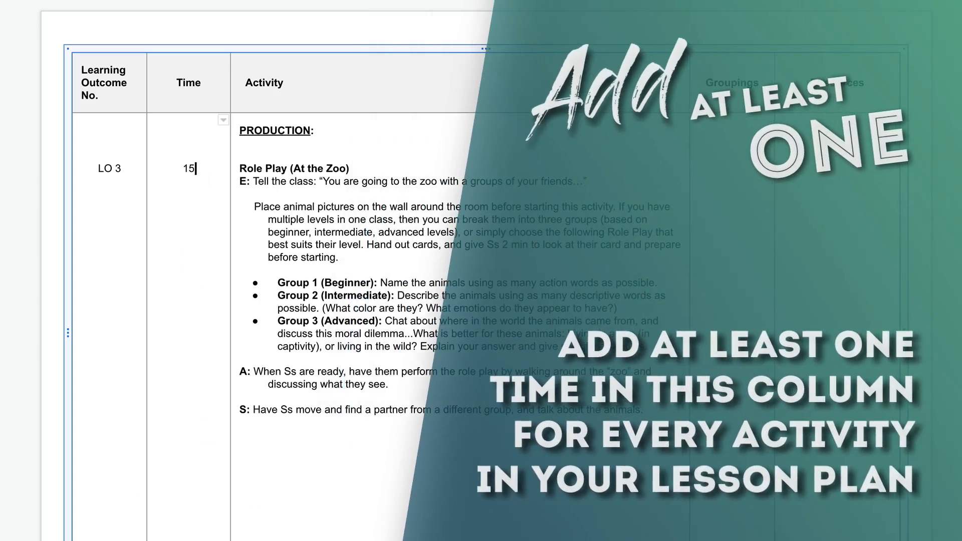
{"action": "type", "text": "in"}
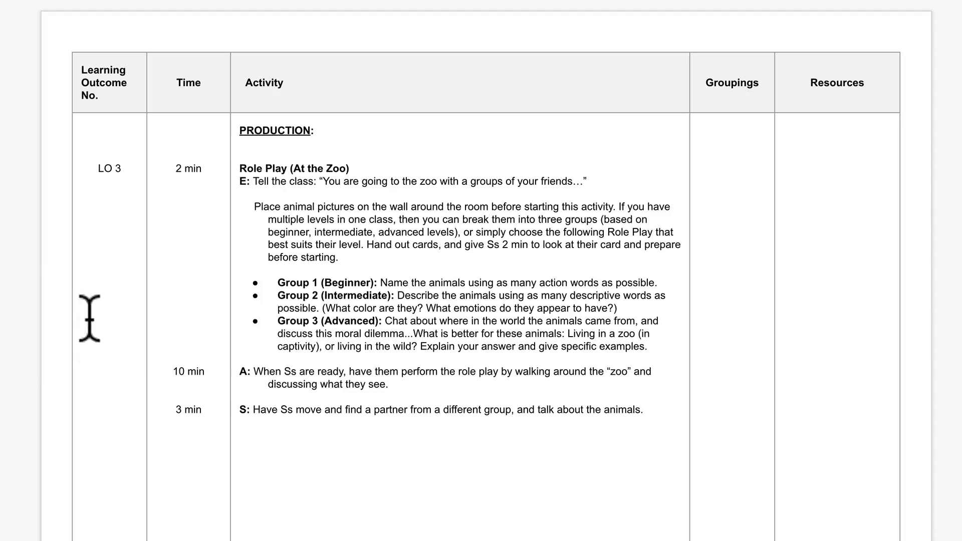
{"action": "left_click_drag", "start_coordinate": [173, 371], "coordinate": [205, 372]}
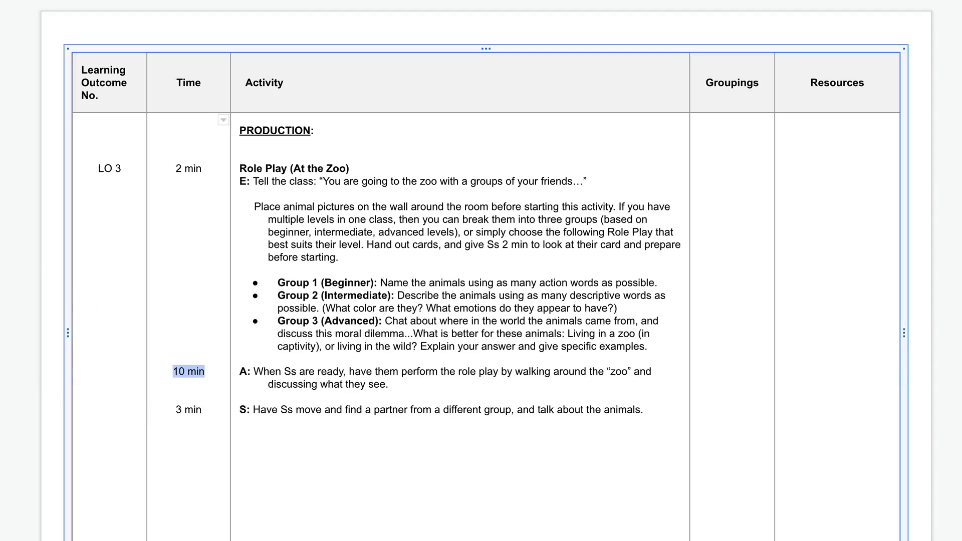
{"action": "left_click_drag", "start_coordinate": [175, 168], "coordinate": [207, 171]}
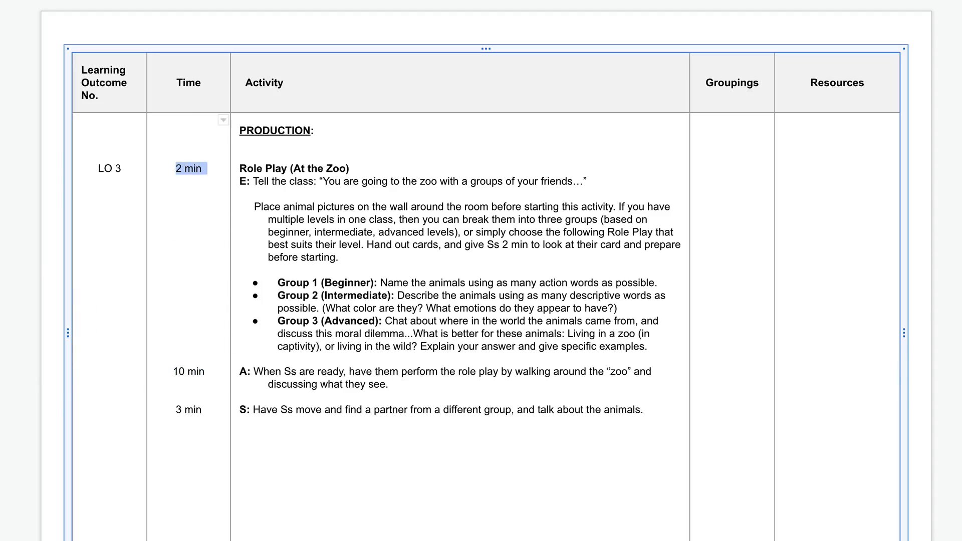
{"action": "left_click_drag", "start_coordinate": [176, 410], "coordinate": [206, 410]}
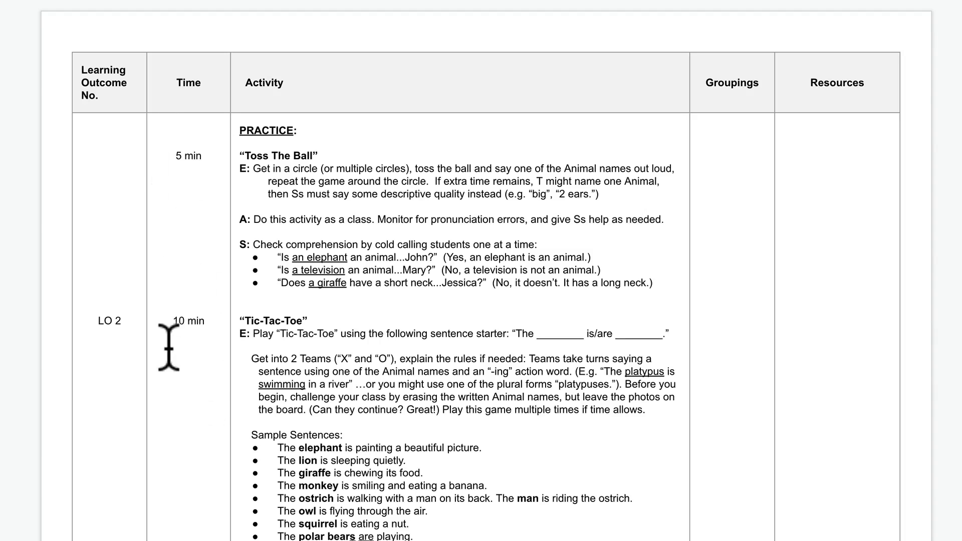
- Retype the Tic-Tac-Toe time as 10 minutes and abbreviate the unit to min
{"action": "left_click_drag", "start_coordinate": [173, 322], "coordinate": [210, 321]}
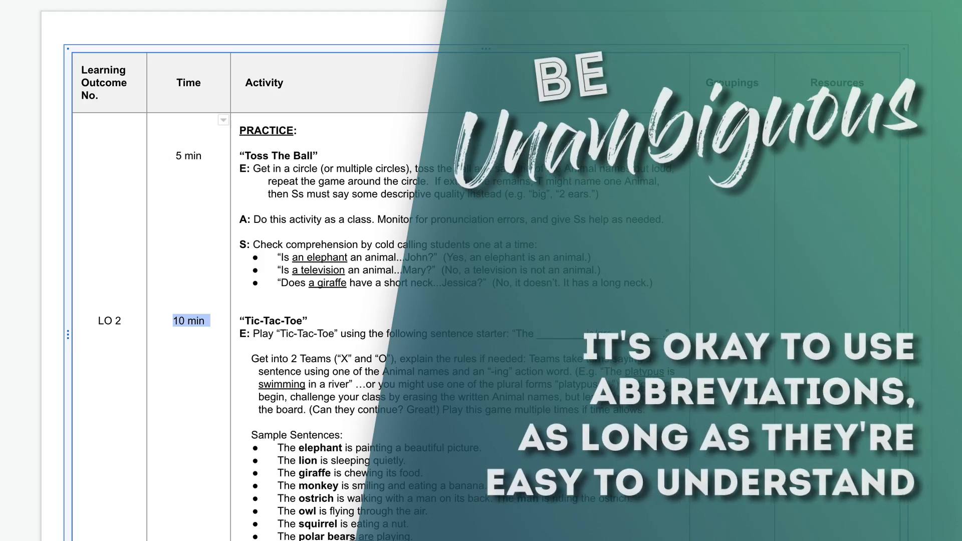
{"action": "key", "text": "BackSpace"}
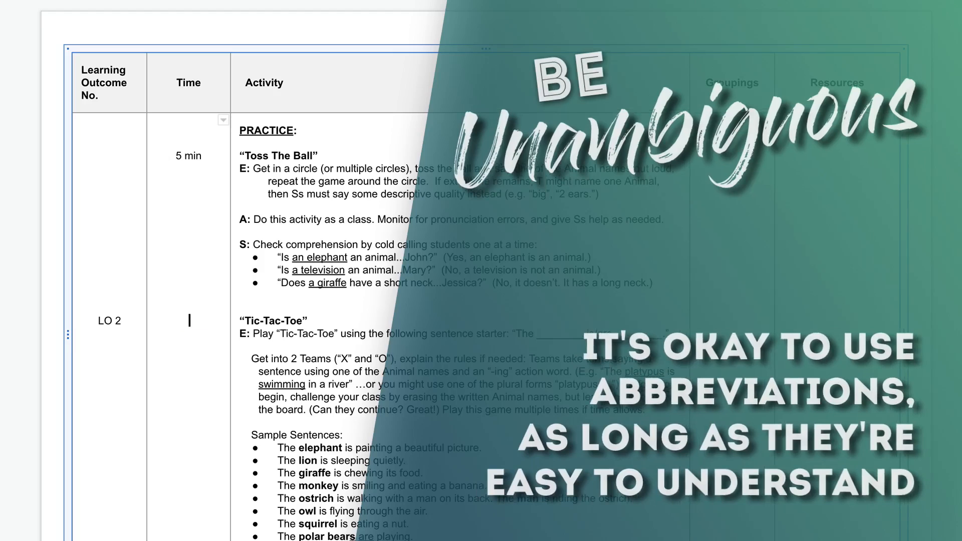
{"action": "type", "text": "10 minutes"}
{"action": "key", "text": "ctrl+shift+Left"}
{"action": "type", "text": "min"}
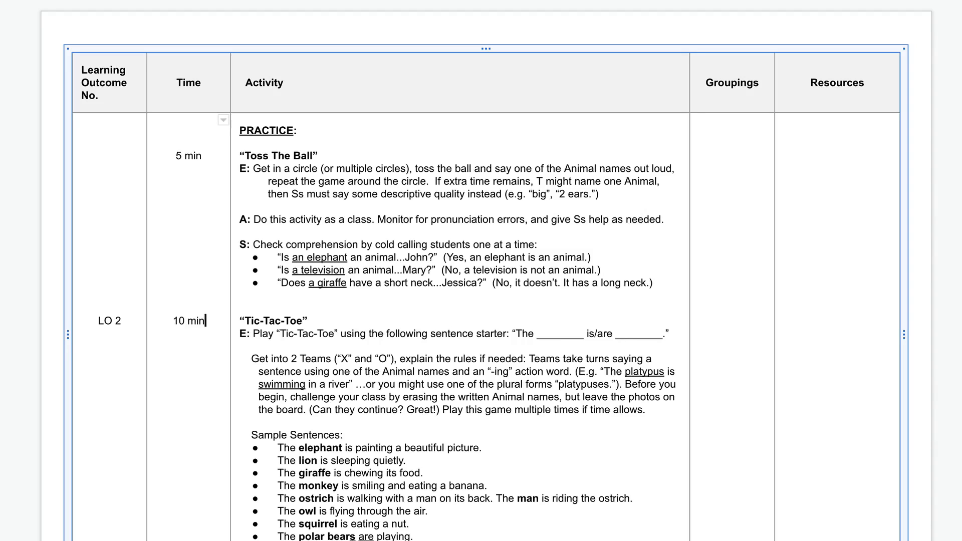
- Rewrite the Tic-Tac-Toe time in clock format as 00:10
{"action": "key", "text": "BackSpace"}
{"action": "key", "text": "BackSpace"}
{"action": "key", "text": "BackSpace"}
{"action": "key", "text": "BackSpace"}
{"action": "type", "text": "m"}
{"action": "key", "text": "BackSpace"}
{"action": "key", "text": "BackSpace"}
{"action": "key", "text": "BackSpace"}
{"action": "type", "text": "00:"}
{"action": "type", "text": "10"}
- Try a bare 10 as the Tic-Tac-Toe time and set it to 20 min instead
{"action": "key", "text": "shift+Home"}
{"action": "type", "text": "10"}
{"action": "key", "text": "shift+Home"}
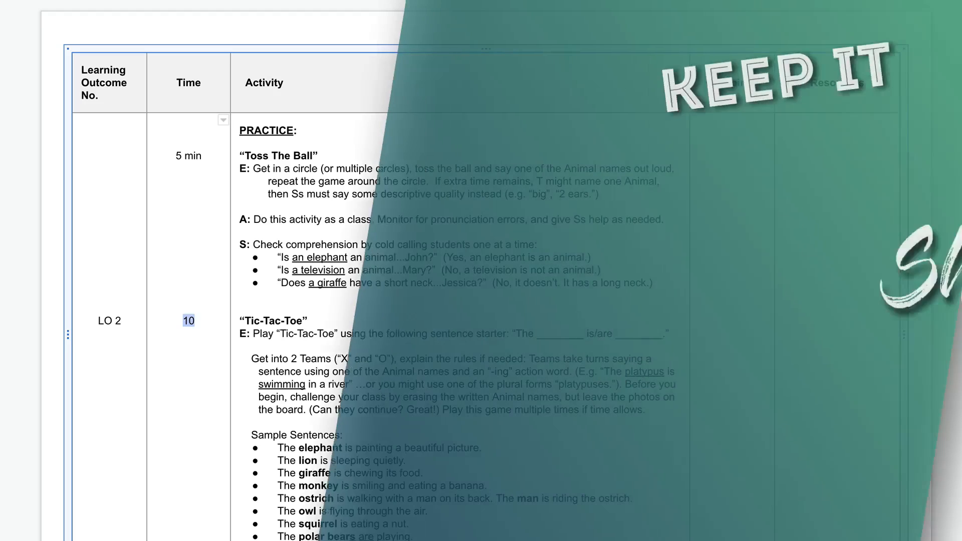
{"action": "type", "text": "20 min"}
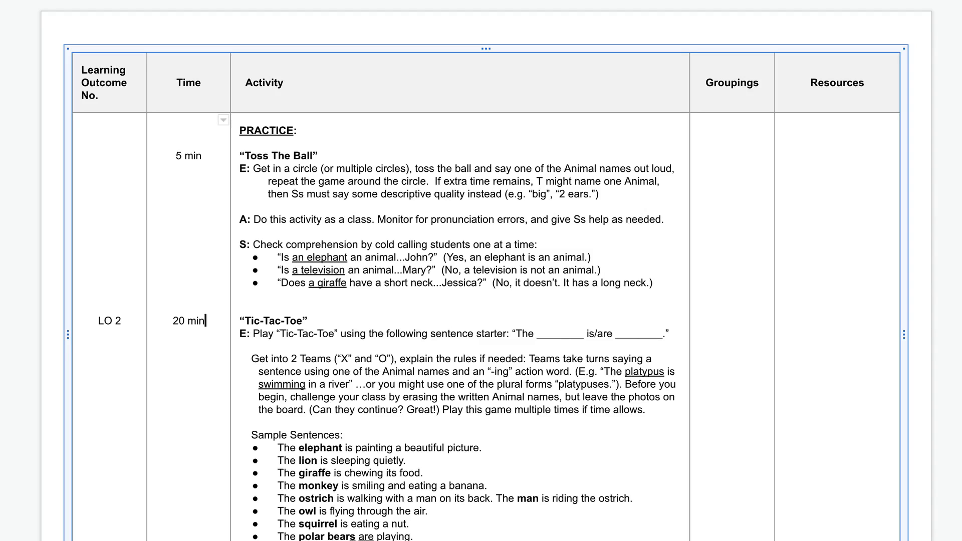
- Set the times of both Toss The Ball and Tic-Tac-Toe to 30 min
{"action": "double_click", "coordinate": [179, 155]}
{"action": "type", "text": "30"}
{"action": "double_click", "coordinate": [177, 321]}
{"action": "type", "text": "30"}
- Undo the 30 min changes to the Toss The Ball and Tic-Tac-Toe times and select both time entries
{"action": "key", "text": "ctrl+z"}
{"action": "key", "text": "ctrl+z"}
{"action": "key", "text": "ctrl+z"}
{"action": "key", "text": "ctrl+z"}
{"action": "left_click", "coordinate": [206, 320]}
{"action": "left_click_drag", "start_coordinate": [176, 156], "coordinate": [201, 330]}
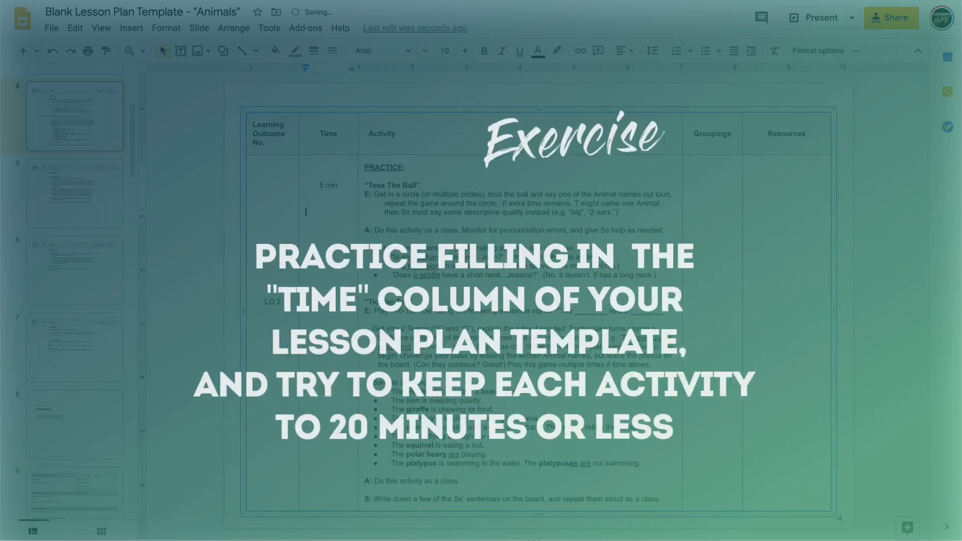
- On slide 5, enter 2 min as the time beside the Role Play (At the Zoo) activity
{"action": "left_click", "coordinate": [85, 170]}
{"action": "left_click", "coordinate": [328, 193]}
{"action": "type", "text": "2 min"}
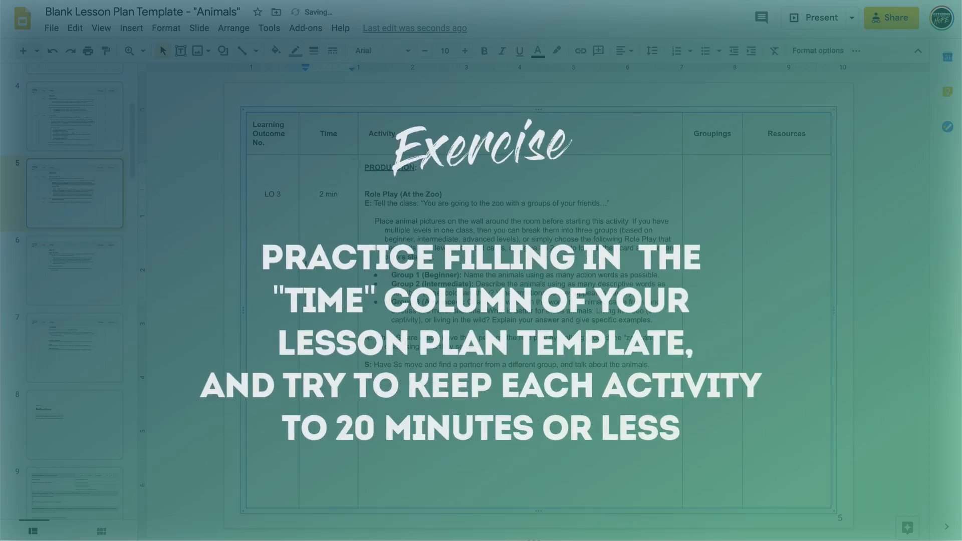